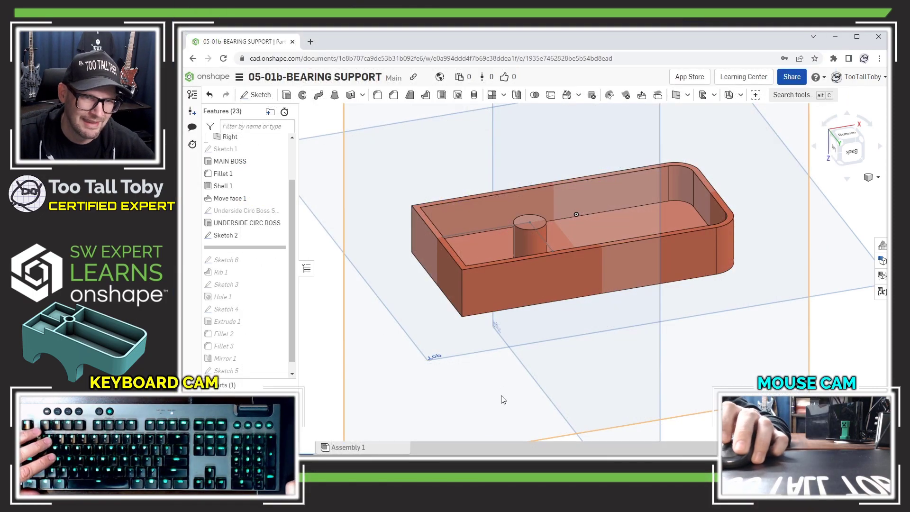
View the underside and roll the history back to just below UNDERSIDE CIRC BOSS
{"action": "right_click_drag", "start_coordinate": [501, 398], "coordinate": [513, 271]}
{"action": "mouse_move", "coordinate": [254, 248]}
{"action": "left_mouse_down"}
{"action": "mouse_move", "coordinate": [252, 377]}
{"action": "mouse_move", "coordinate": [253, 223]}
{"action": "left_mouse_up"}
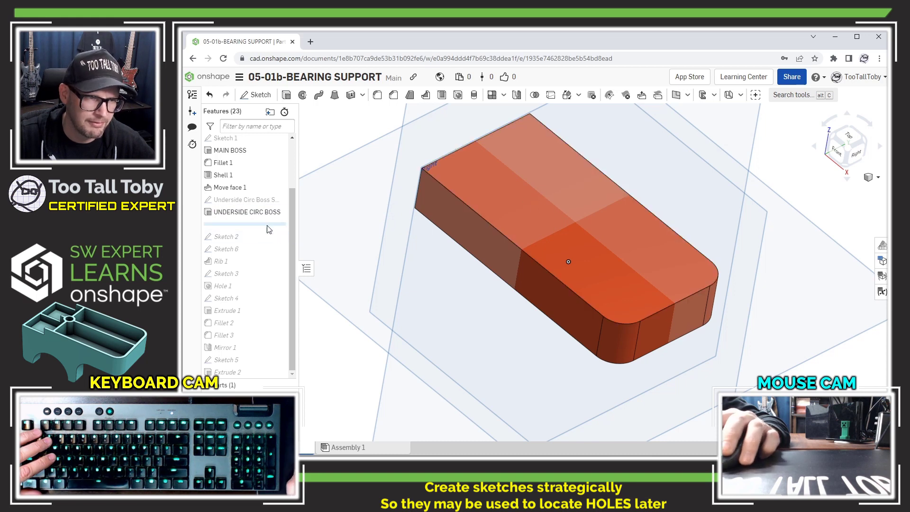
Roll back above UNDERSIDE CIRC BOSS and sketch a 13.14 mm circle on the top face as Sketch 7
{"action": "left_click_drag", "start_coordinate": [265, 223], "coordinate": [263, 208]}
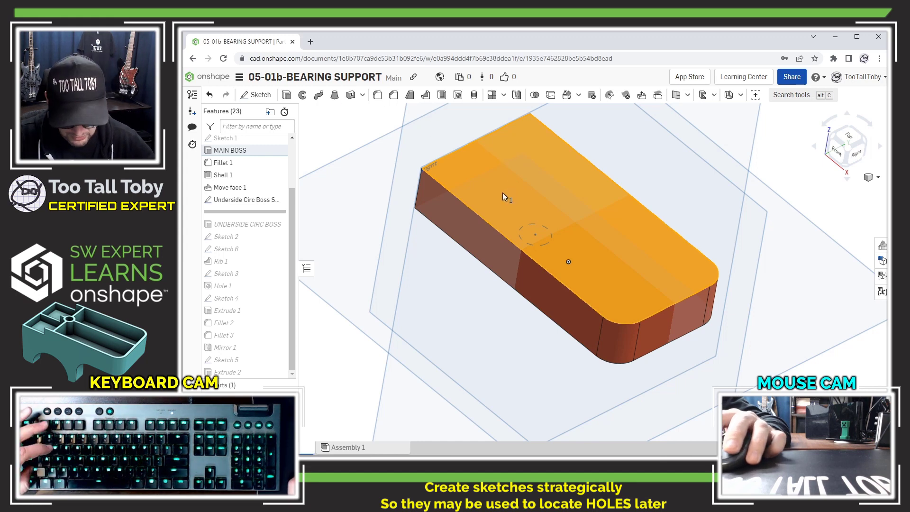
{"action": "key", "text": "shift+s"}
{"action": "key", "text": "s"}
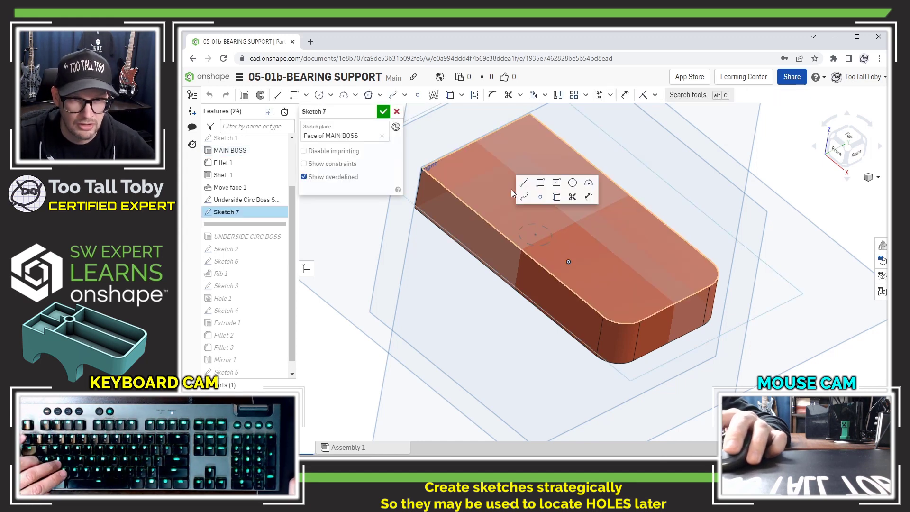
{"action": "left_click", "coordinate": [571, 184]}
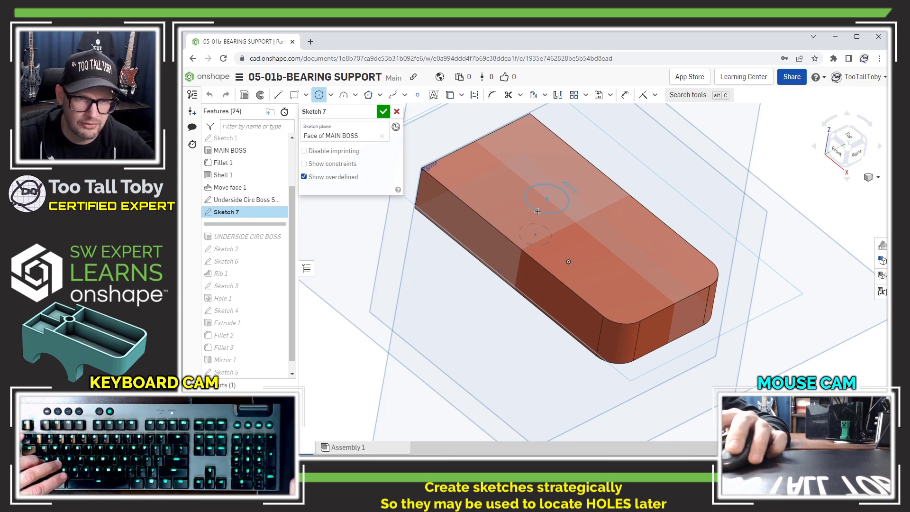
{"action": "left_click", "coordinate": [537, 211]}
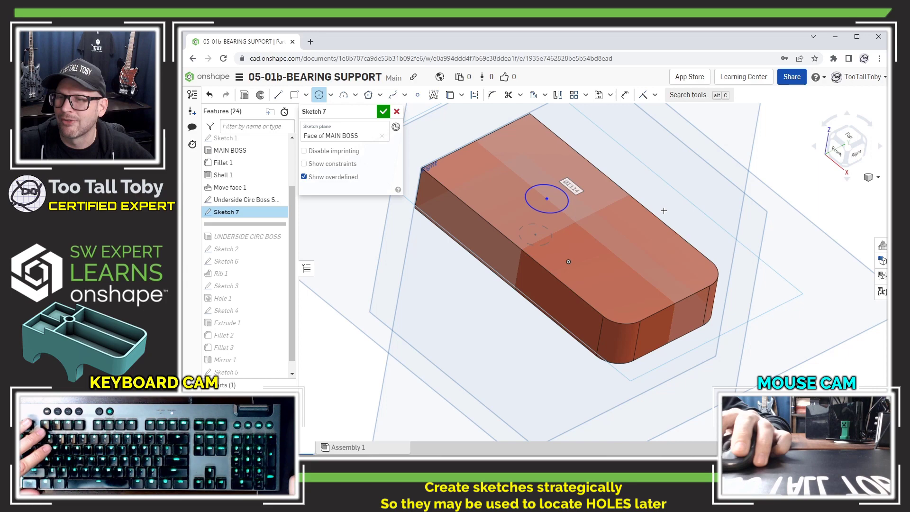
{"action": "key", "text": "Escape"}
{"action": "key", "text": "s"}
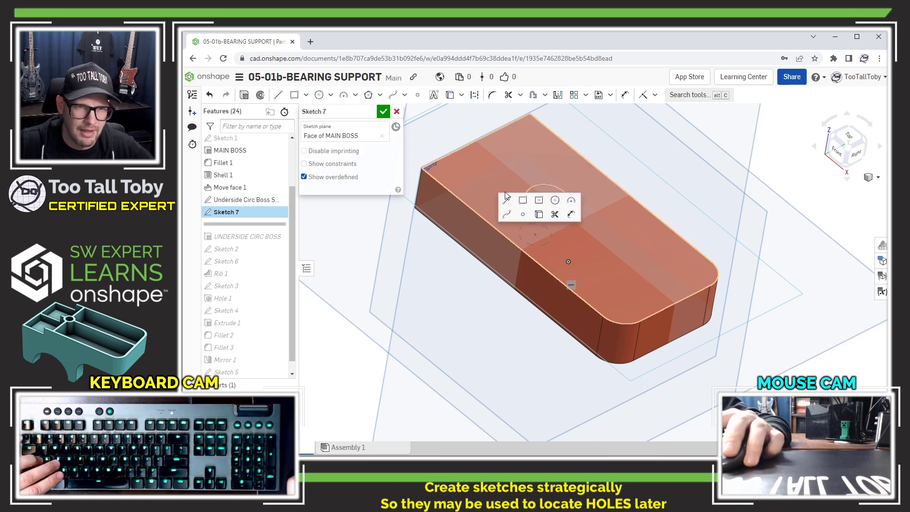
{"action": "left_click", "coordinate": [245, 97]}
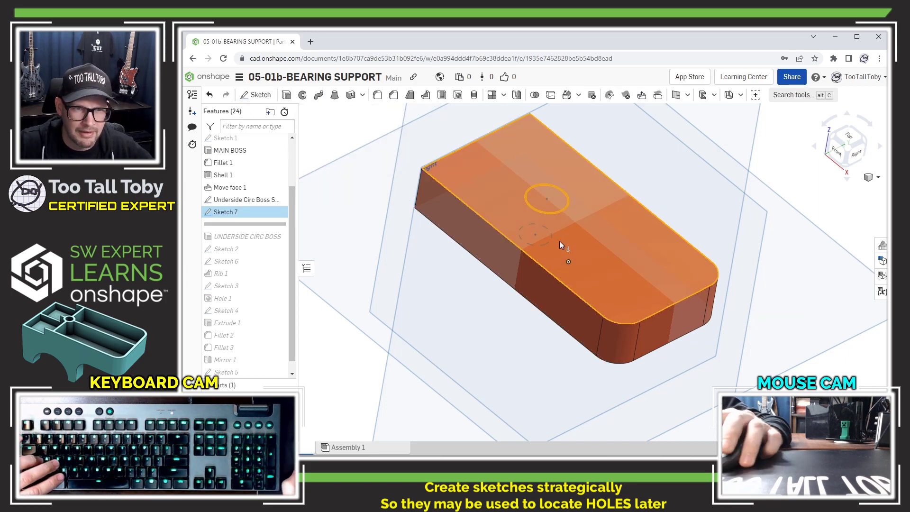
Extrude the Sketch 7 circle up to the MAIN BOSS underside face as Extrude 3
{"action": "right_click_drag", "start_coordinate": [547, 266], "coordinate": [545, 205]}
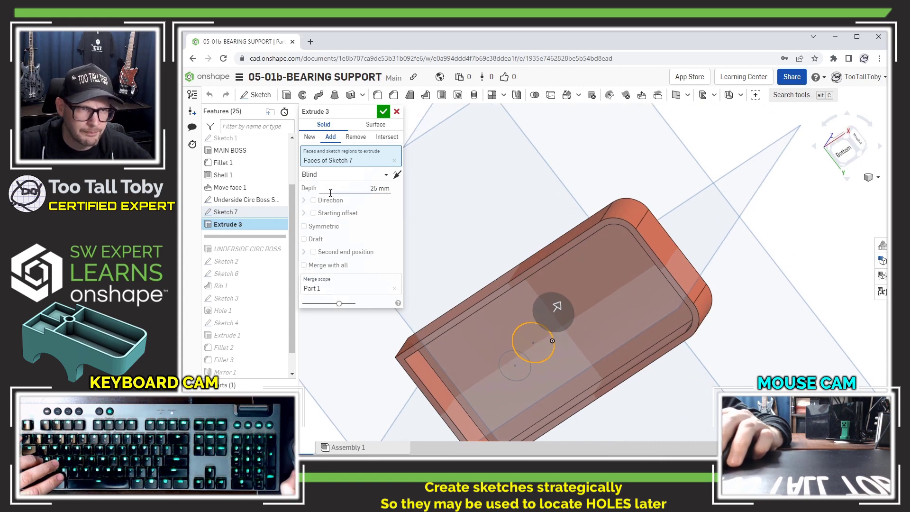
{"action": "left_click", "coordinate": [339, 175]}
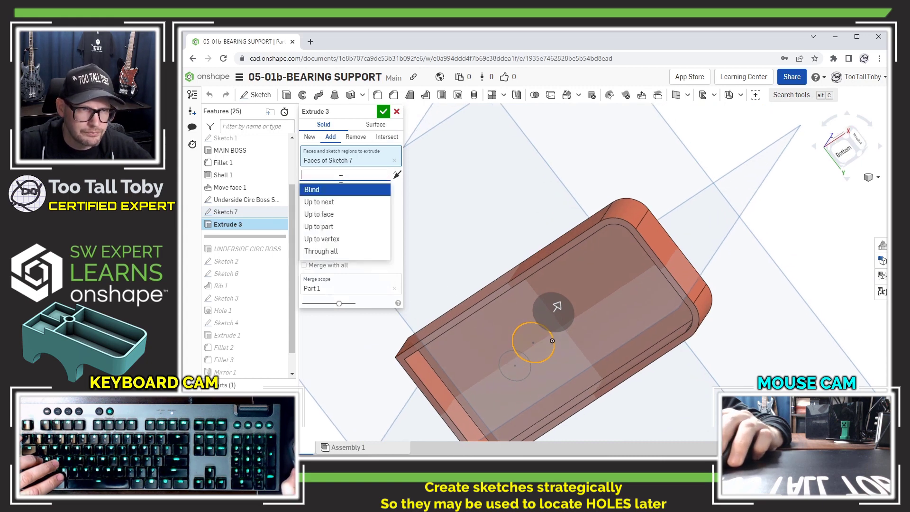
{"action": "left_click", "coordinate": [330, 214]}
{"action": "left_click", "coordinate": [480, 306]}
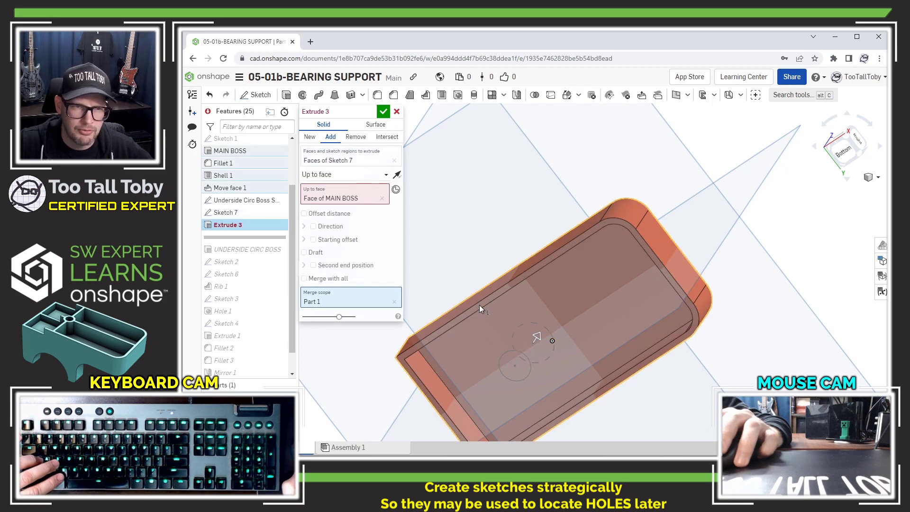
{"action": "left_click", "coordinate": [383, 111]}
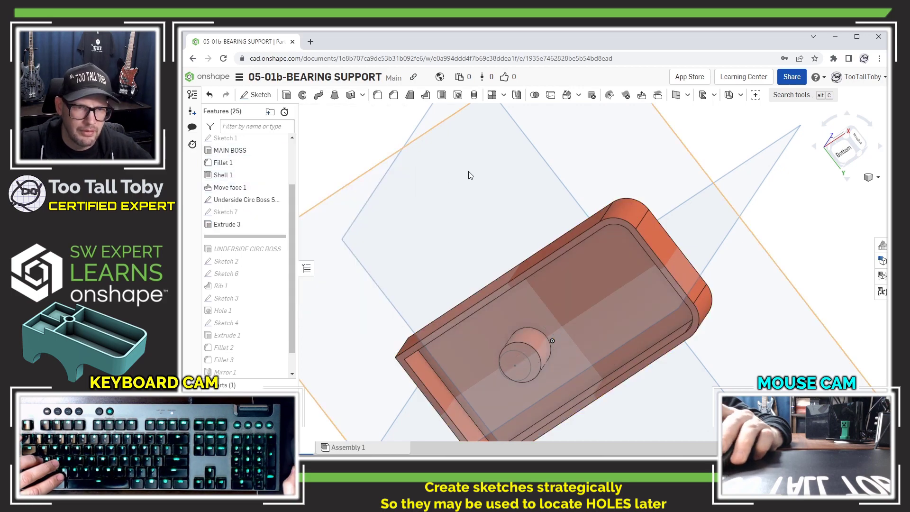
{"action": "right_click_drag", "start_coordinate": [469, 175], "coordinate": [463, 252]}
{"action": "scroll", "coordinate": [464, 254], "scroll_direction": "up", "scroll_amount": 2}
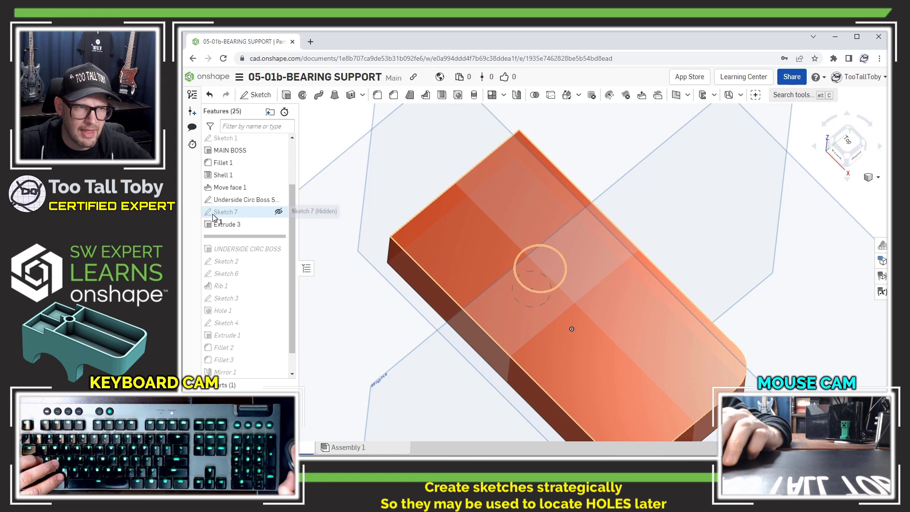
Place a 6 mm counterbore through hole (16 mm, 2 mm deep) at the Sketch 7 circle centre
{"action": "left_click", "coordinate": [278, 212]}
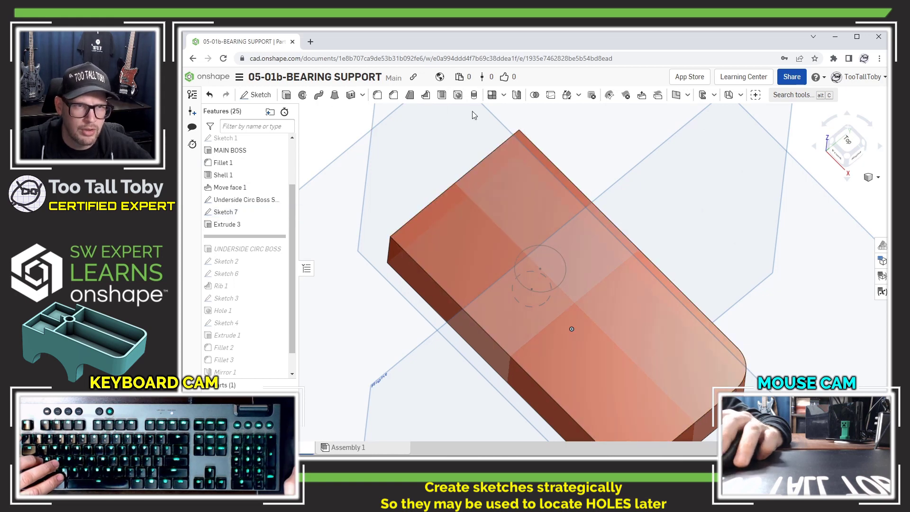
{"action": "left_click", "coordinate": [538, 269]}
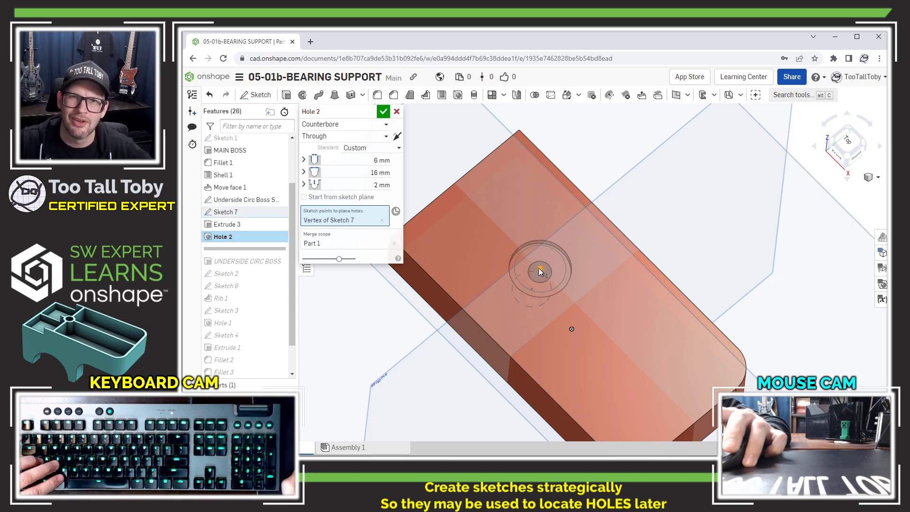
{"action": "left_click", "coordinate": [384, 112]}
{"action": "key", "text": "shift+7"}
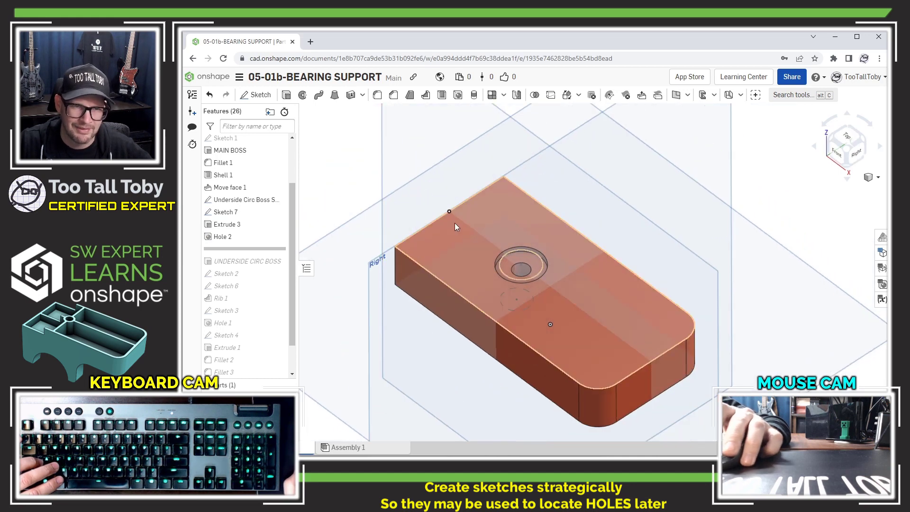
{"action": "scroll", "coordinate": [543, 283], "scroll_direction": "up", "scroll_amount": 3}
{"action": "scroll", "coordinate": [576, 346], "scroll_direction": "down", "scroll_amount": 3}
{"action": "scroll", "coordinate": [588, 314], "scroll_direction": "up", "scroll_amount": 1}
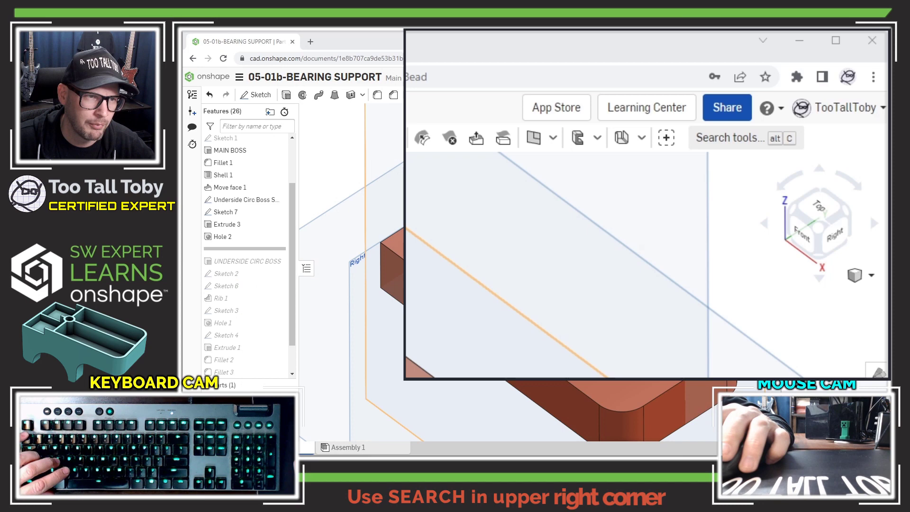
Search the toolbar tools for 'rib'
{"action": "left_click", "coordinate": [734, 142]}
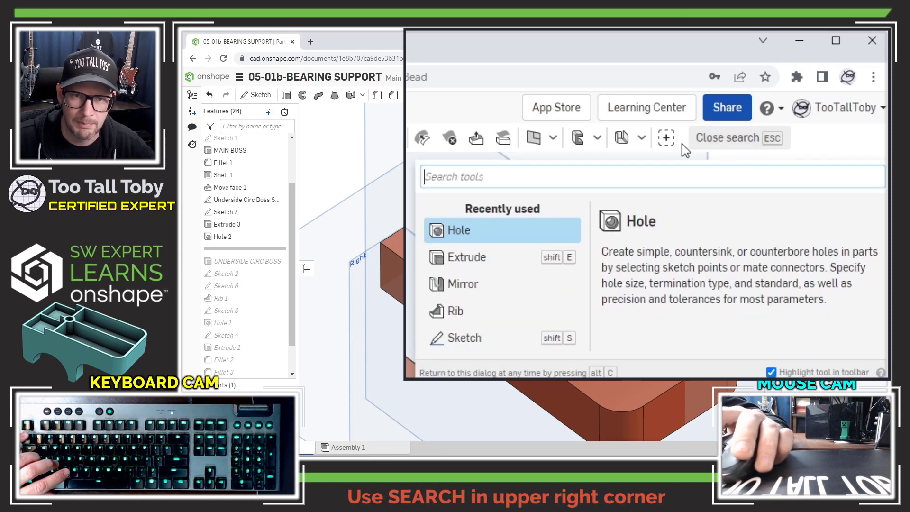
{"action": "type", "text": "riby"}
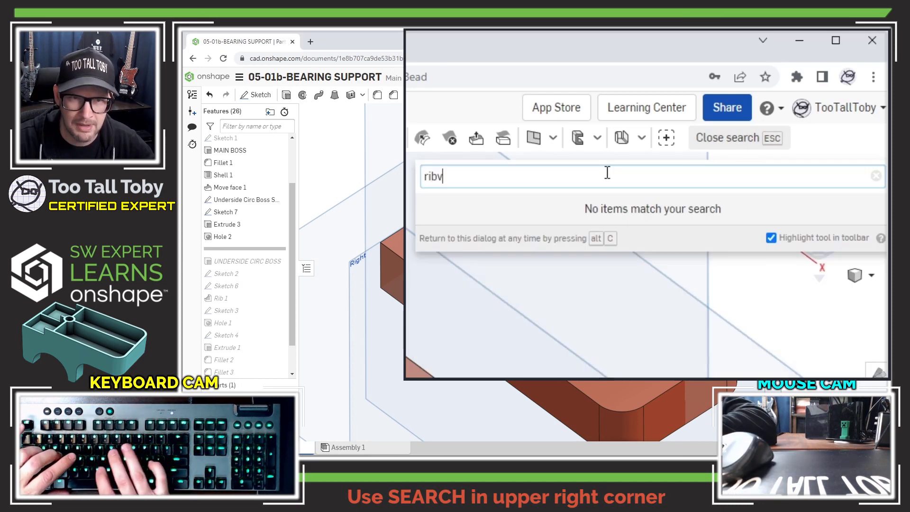
{"action": "key", "text": "BackSpace"}
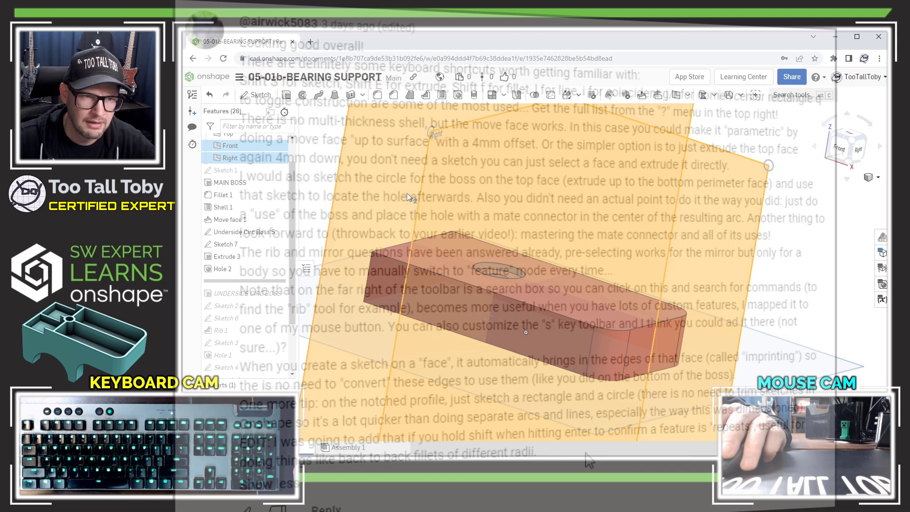
{"action": "key", "text": "Escape"}
{"action": "key", "text": "ctrl+z"}
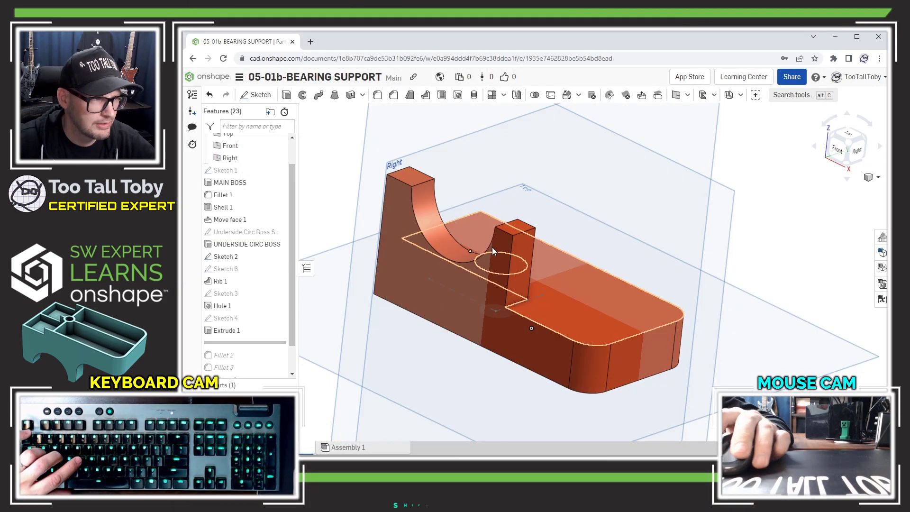
{"action": "right_click_drag", "start_coordinate": [661, 229], "coordinate": [647, 248]}
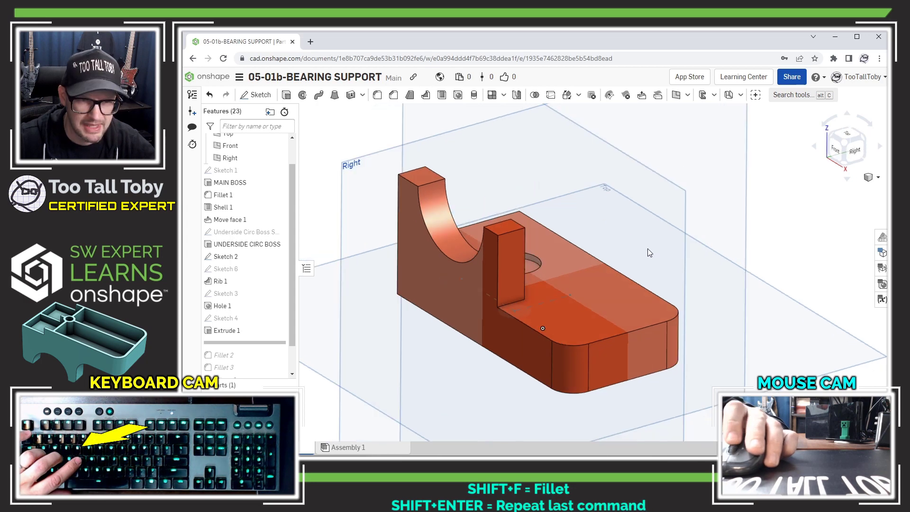
{"action": "scroll", "coordinate": [647, 244], "scroll_direction": "down", "scroll_amount": 5}
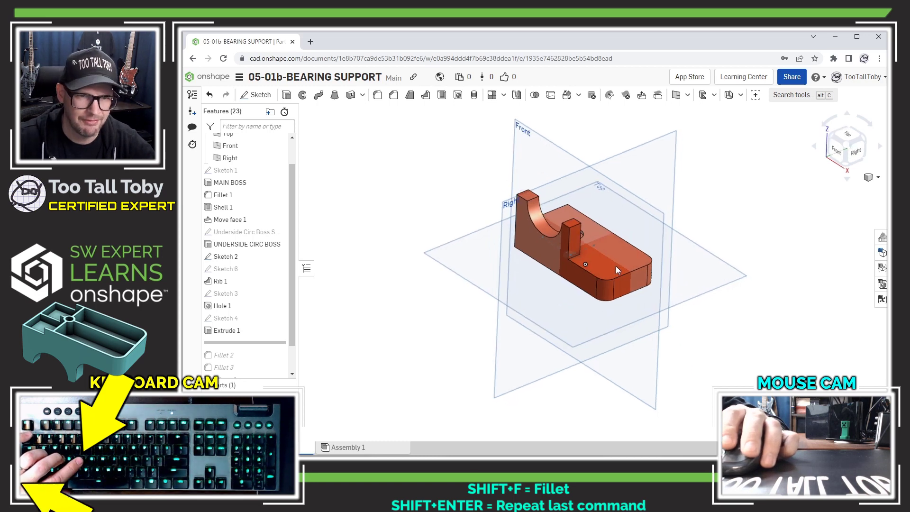
{"action": "scroll", "coordinate": [616, 266], "scroll_direction": "up", "scroll_amount": 5}
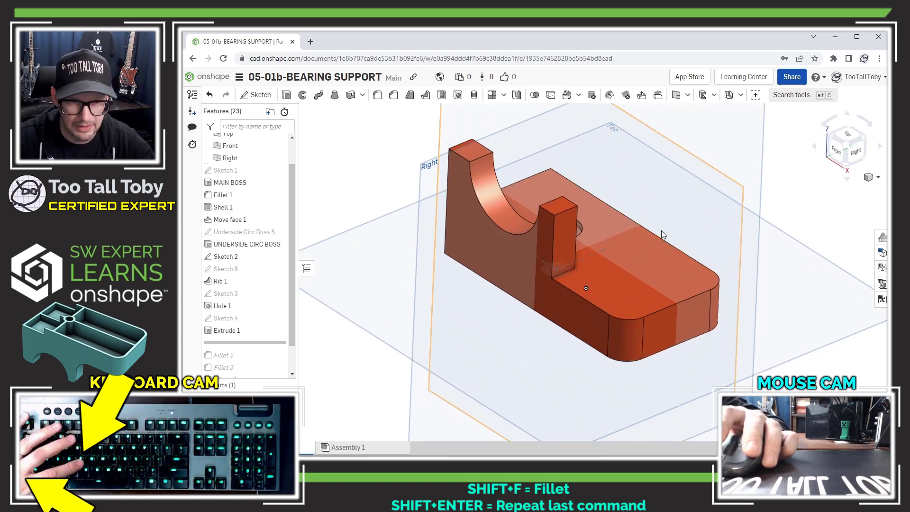
Fillet the rib and boss top edges with a 4 mm radius
{"action": "key", "text": "shift+f"}
{"action": "left_click", "coordinate": [568, 212]}
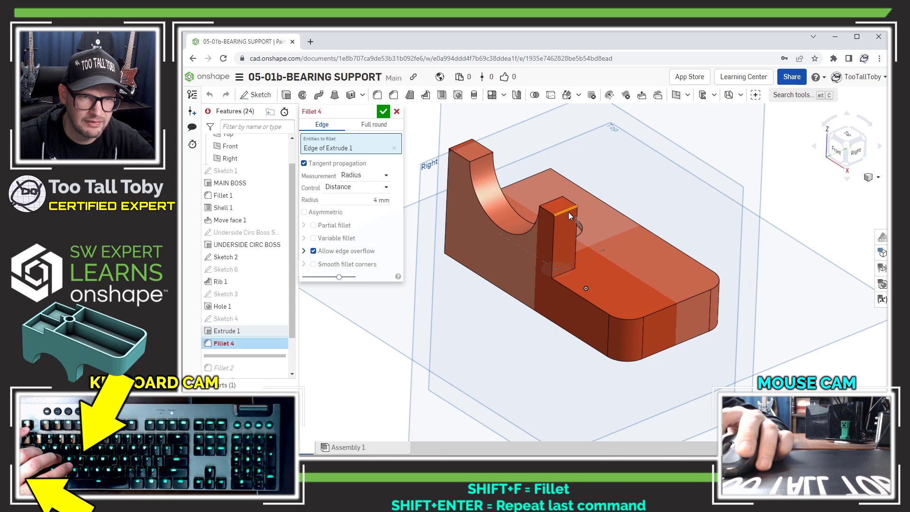
{"action": "left_click", "coordinate": [462, 143]}
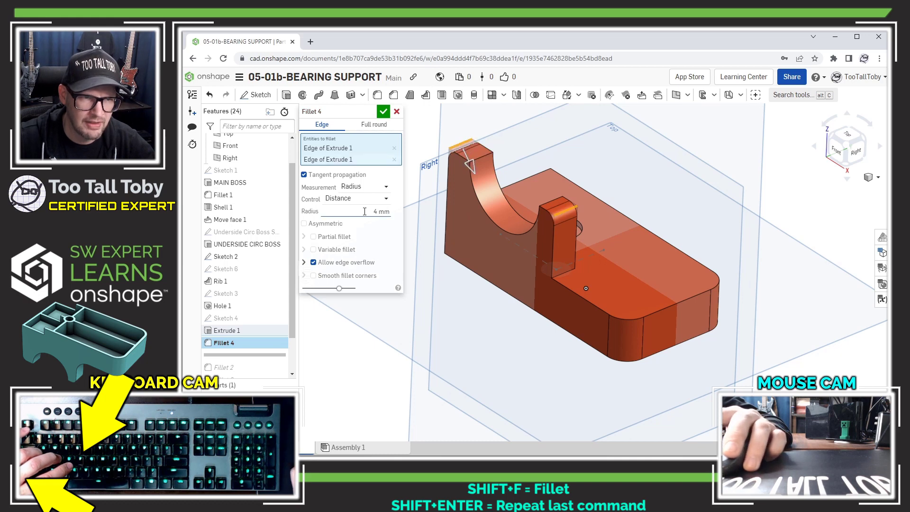
{"action": "left_click", "coordinate": [376, 201]}
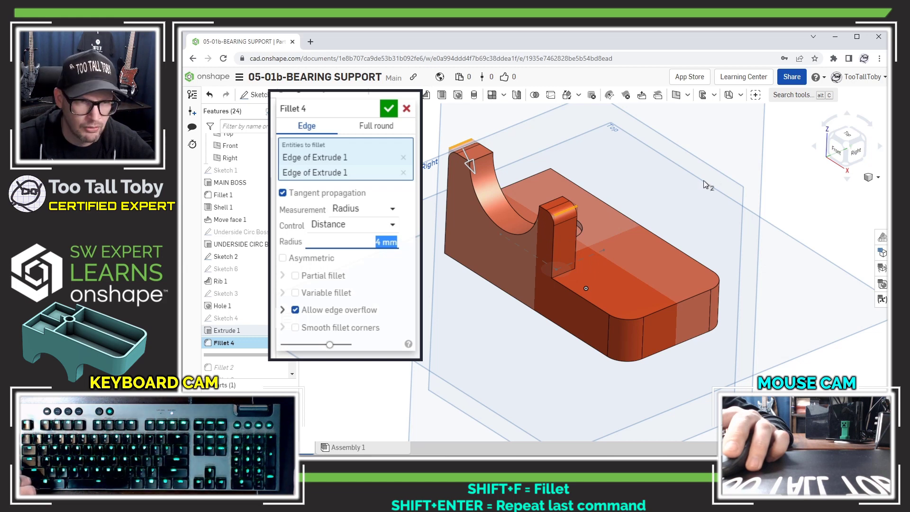
{"action": "key", "text": "alt+Tab"}
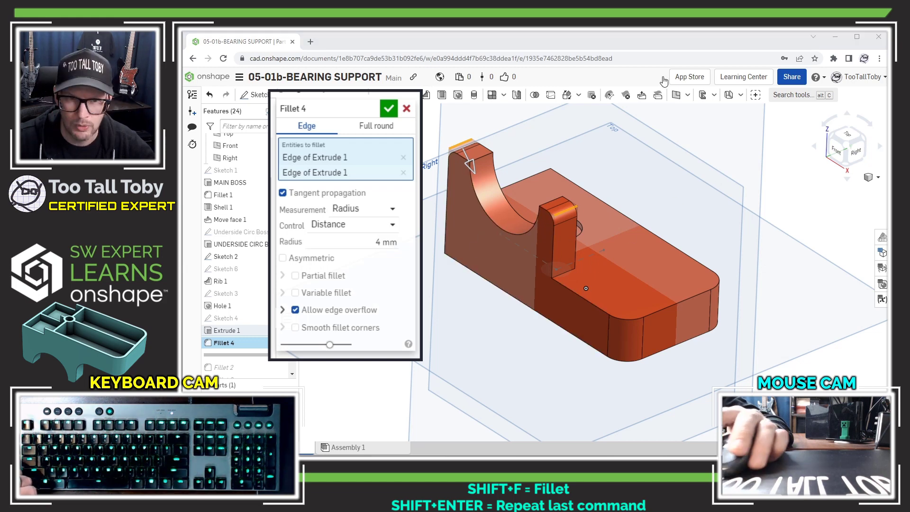
{"action": "left_click", "coordinate": [382, 243]}
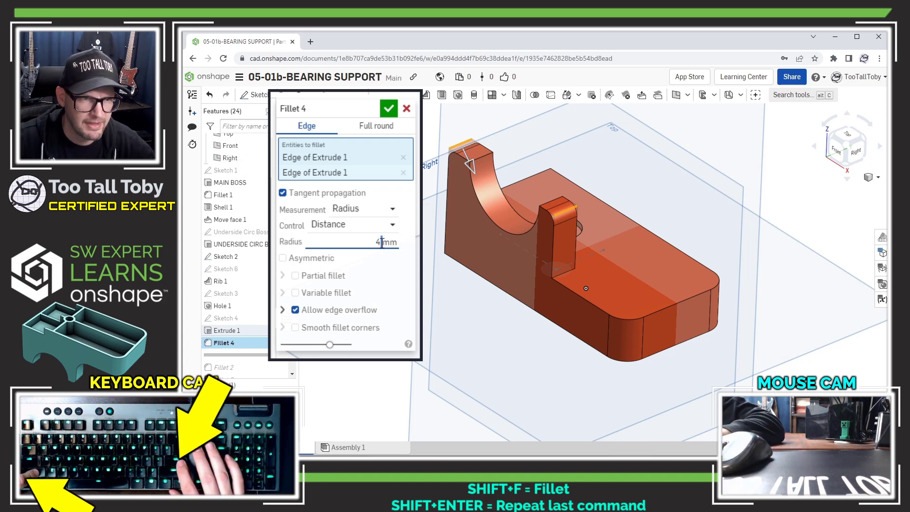
{"action": "key", "text": "shift+Return"}
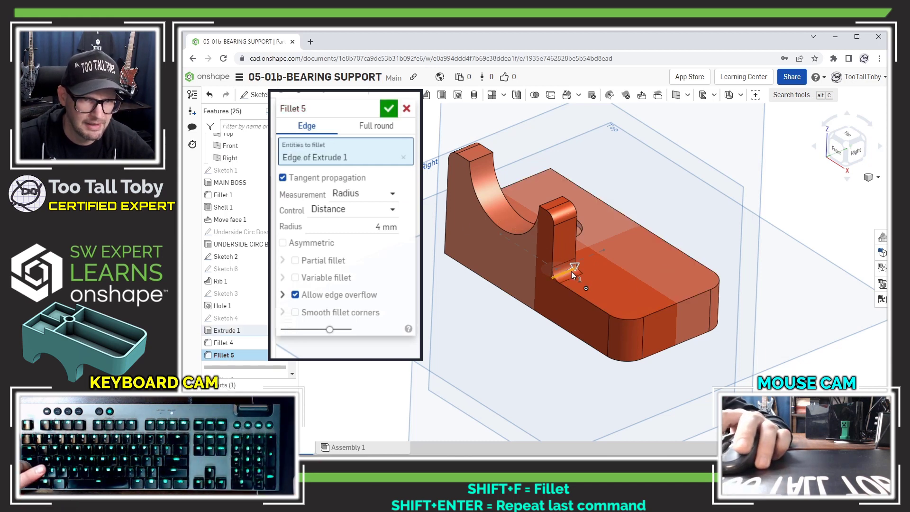
Fillet the rib's base edge with a 1 mm radius
{"action": "left_click", "coordinate": [381, 227]}
{"action": "type", "text": "11"}
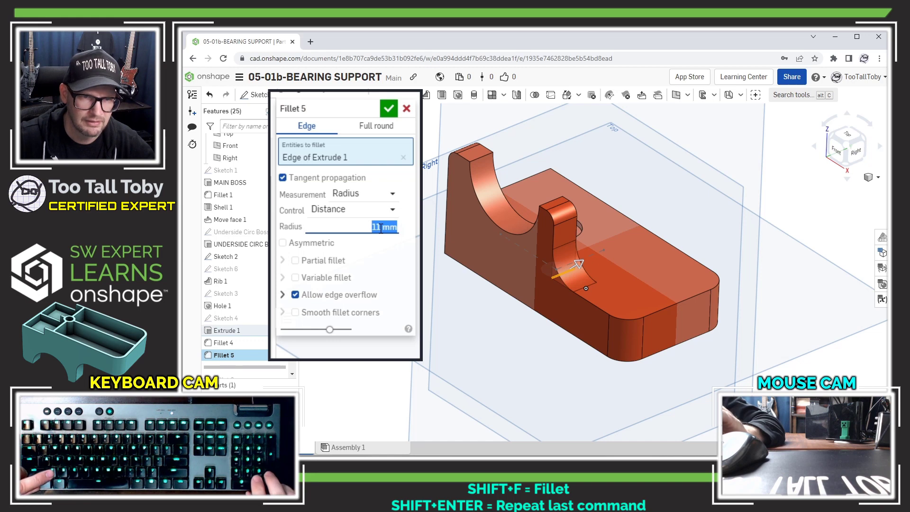
{"action": "key", "text": "Return"}
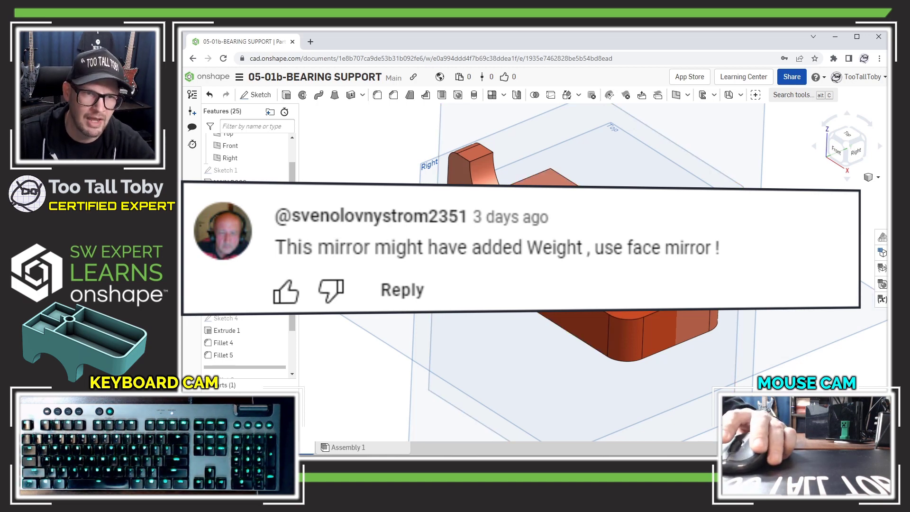
Delete the Fillet 5 and Fillet 4 features
{"action": "scroll", "coordinate": [243, 333], "scroll_direction": "down", "scroll_amount": 5}
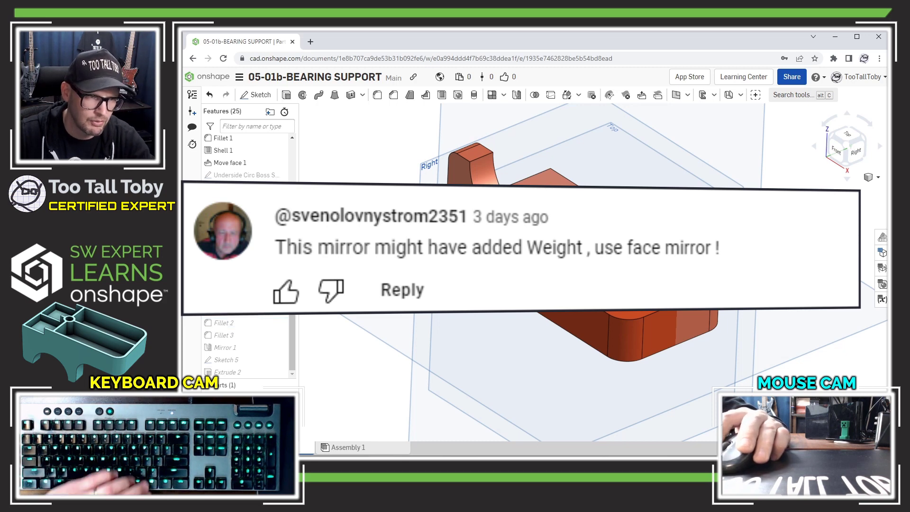
{"action": "key", "text": "Delete"}
{"action": "left_click", "coordinate": [232, 299]}
{"action": "key", "text": "Delete"}
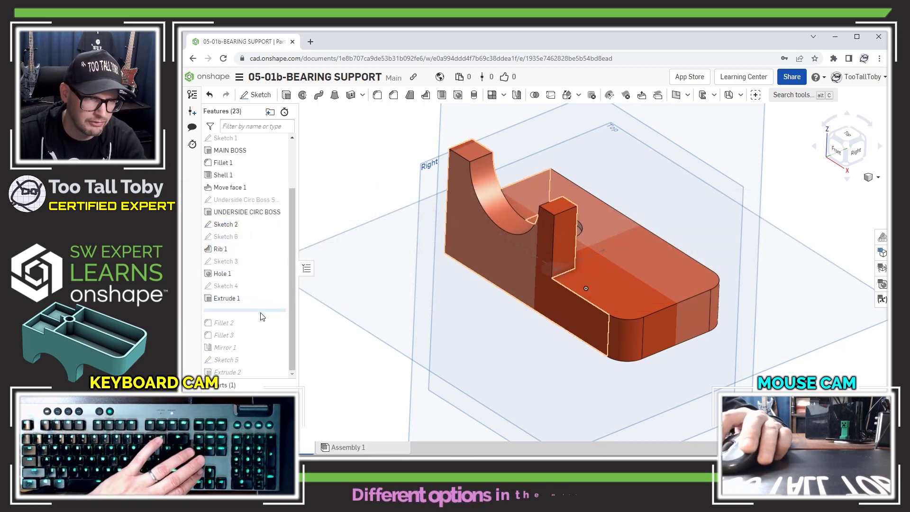
Roll forward through Mirror 1 and review its mirror type options without changing them
{"action": "left_click_drag", "start_coordinate": [261, 324], "coordinate": [230, 339]}
{"action": "right_click", "coordinate": [230, 340]}
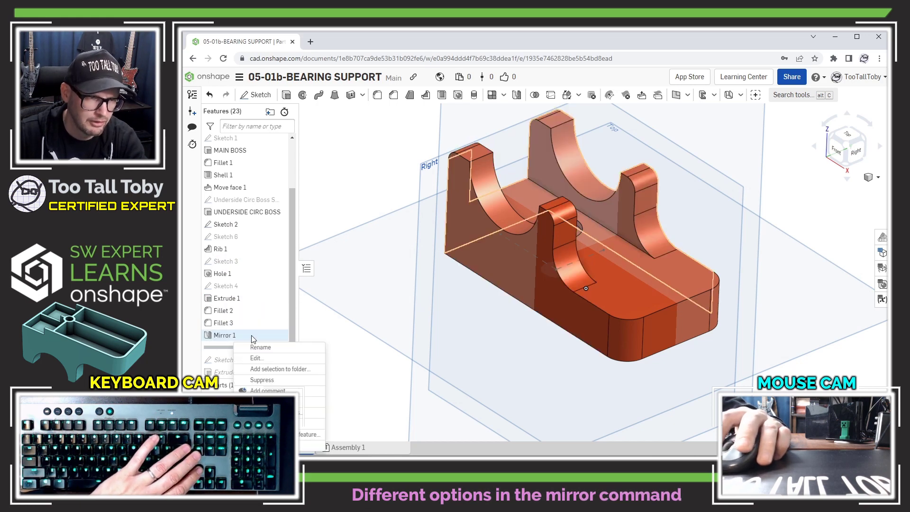
{"action": "left_click", "coordinate": [240, 349]}
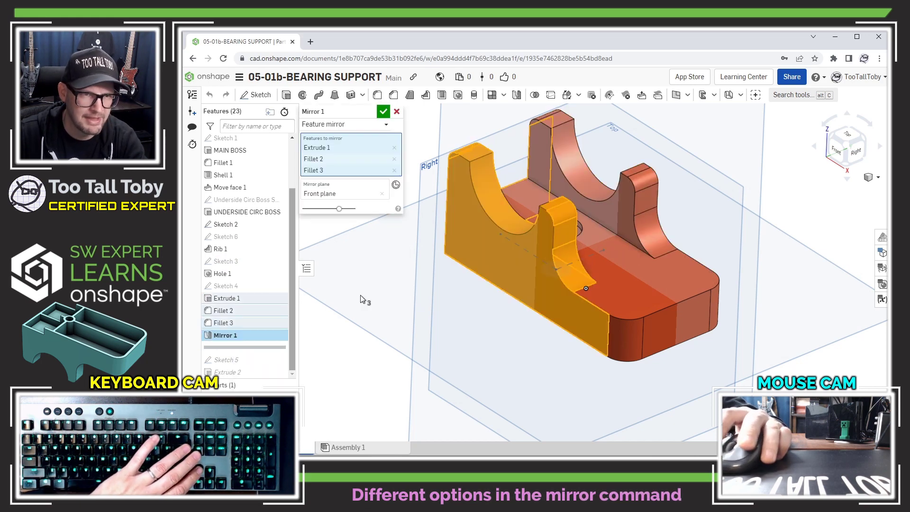
{"action": "left_click", "coordinate": [387, 126]}
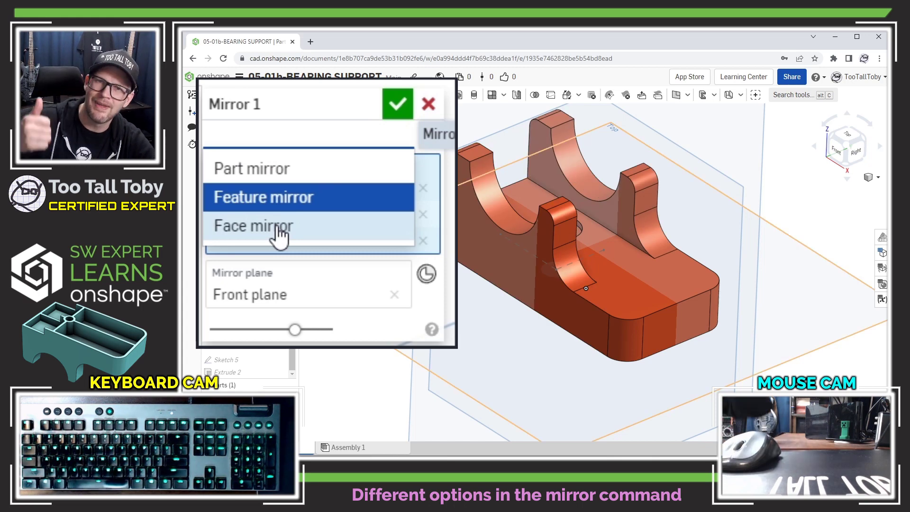
{"action": "key", "text": "Escape"}
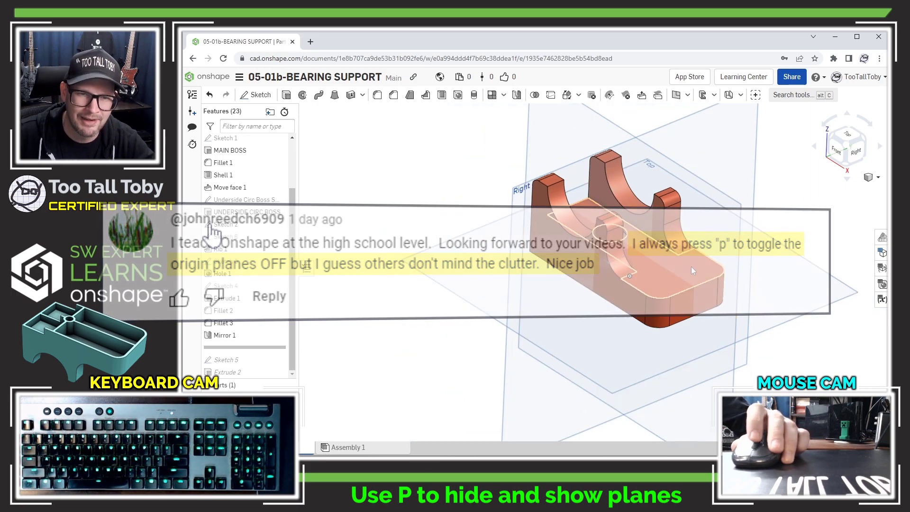
{"action": "scroll", "coordinate": [691, 267], "scroll_direction": "down", "scroll_amount": 4}
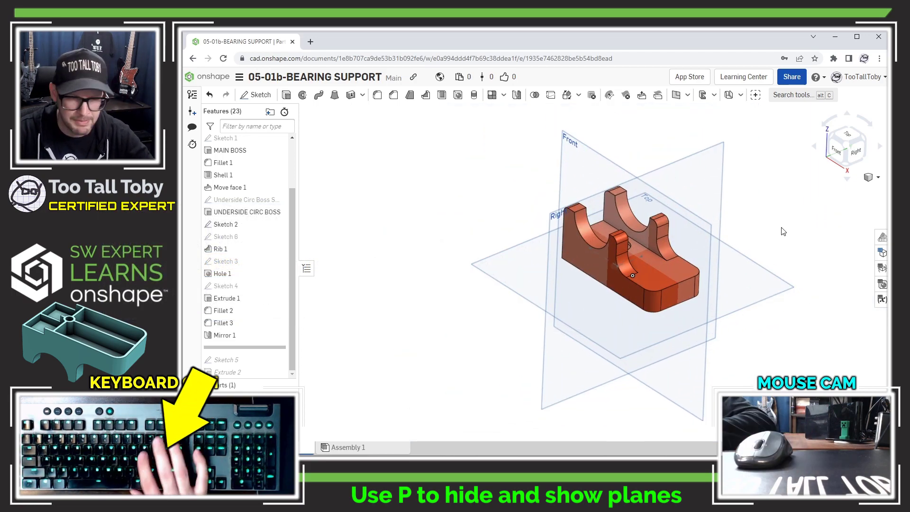
{"action": "key", "text": "p"}
{"action": "scroll", "coordinate": [719, 258], "scroll_direction": "up", "scroll_amount": 5}
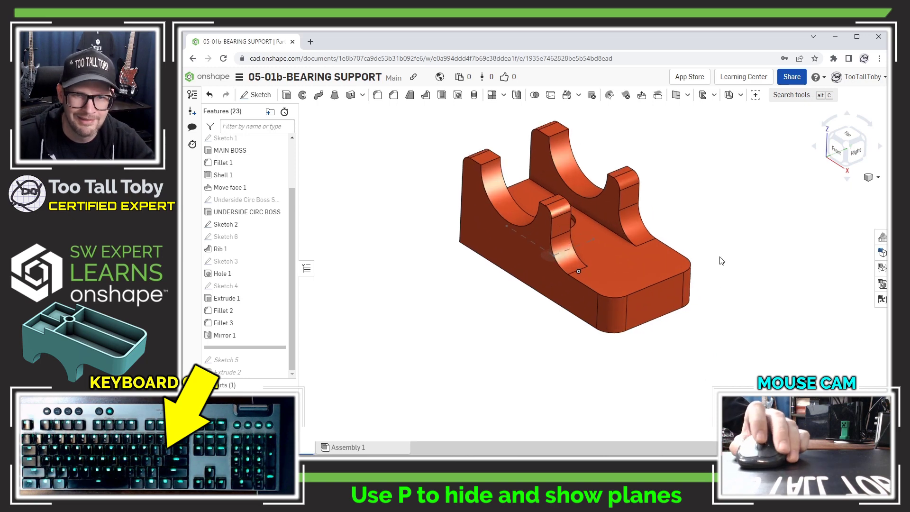
{"action": "scroll", "coordinate": [670, 151], "scroll_direction": "down", "scroll_amount": 2}
{"action": "scroll", "coordinate": [671, 151], "scroll_direction": "up", "scroll_amount": 3}
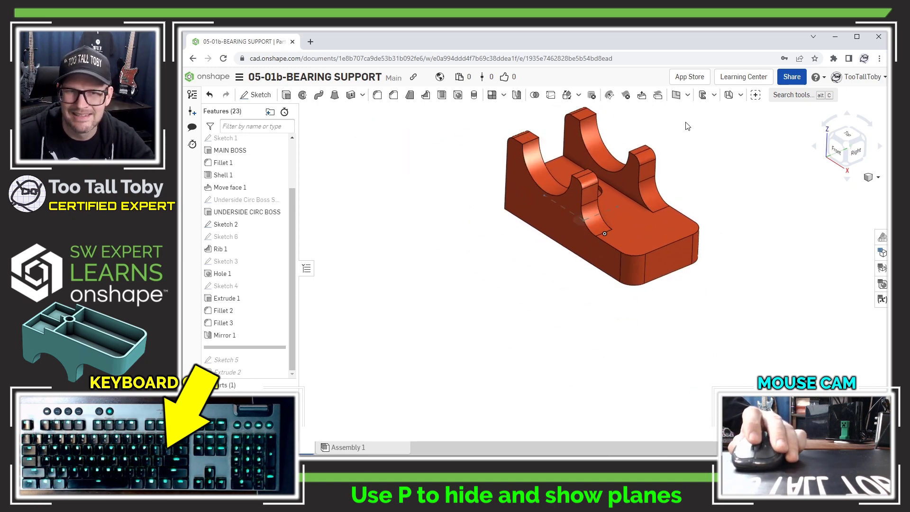
{"action": "right_click_drag", "start_coordinate": [653, 200], "coordinate": [676, 258]}
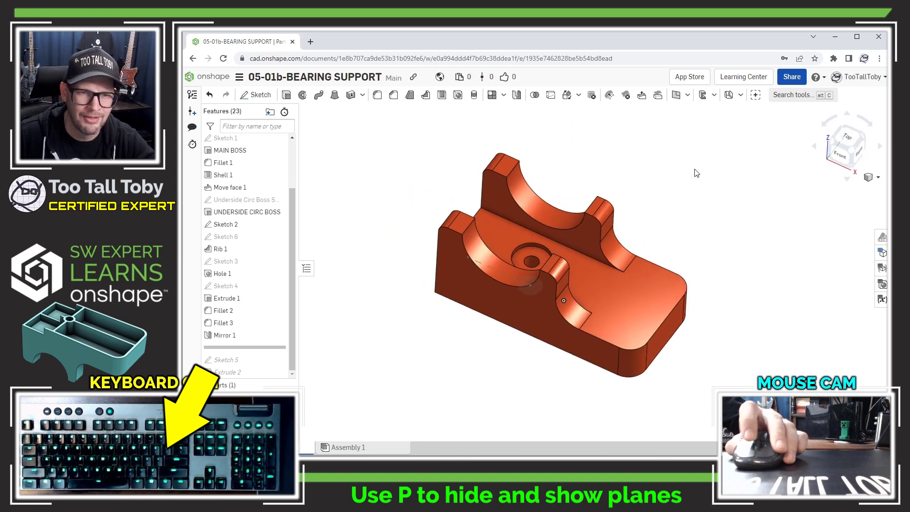
{"action": "key", "text": "p"}
{"action": "key", "text": "shift+7"}
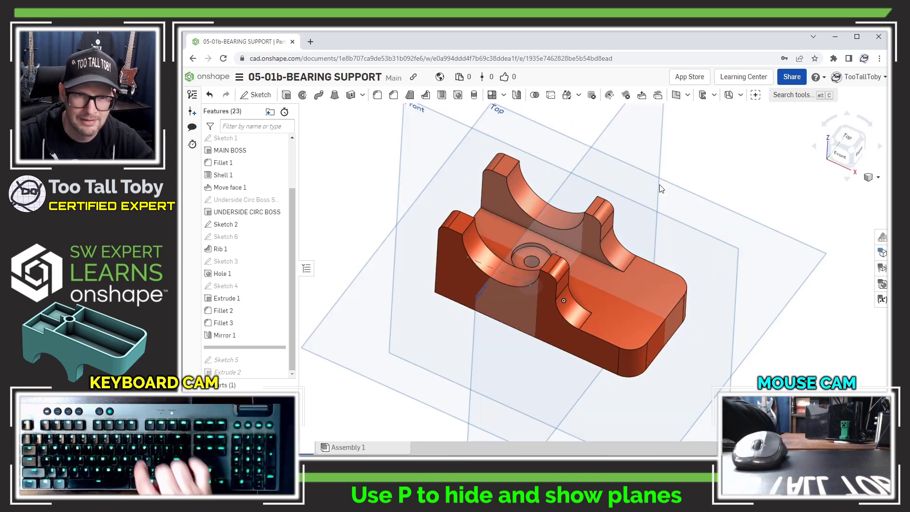
{"action": "mouse_move", "coordinate": [535, 271]}
{"action": "right_mouse_down"}
{"action": "mouse_move", "coordinate": [534, 251]}
{"action": "mouse_move", "coordinate": [524, 252]}
{"action": "mouse_move", "coordinate": [528, 263]}
{"action": "right_mouse_up"}
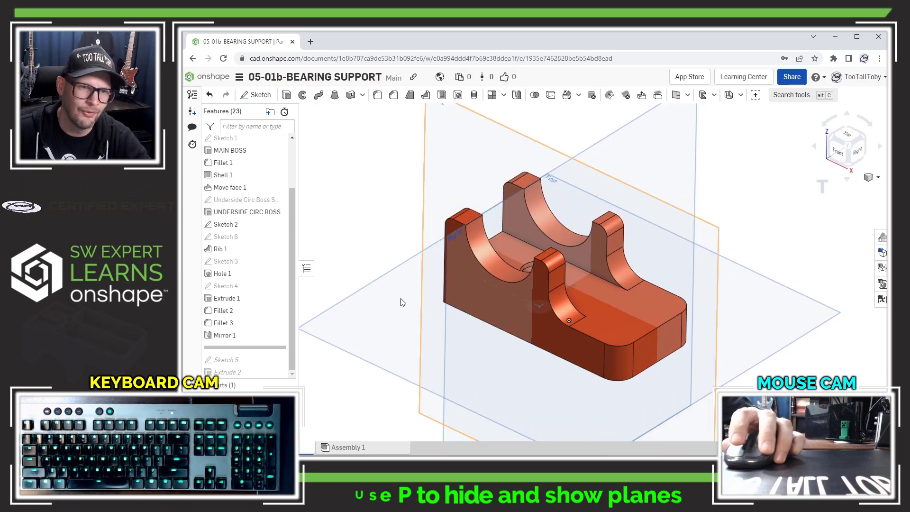